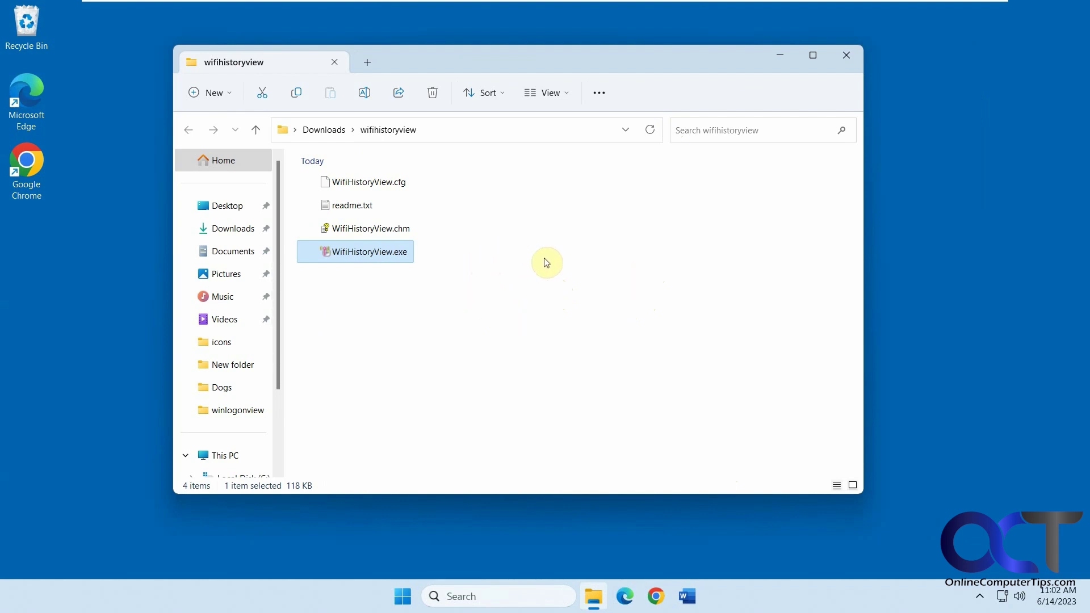
Launch WifiHistoryView.exe from the wifihistoryview folder and widen the Disconnect Reason column
{"action": "double_click", "coordinate": [390, 261]}
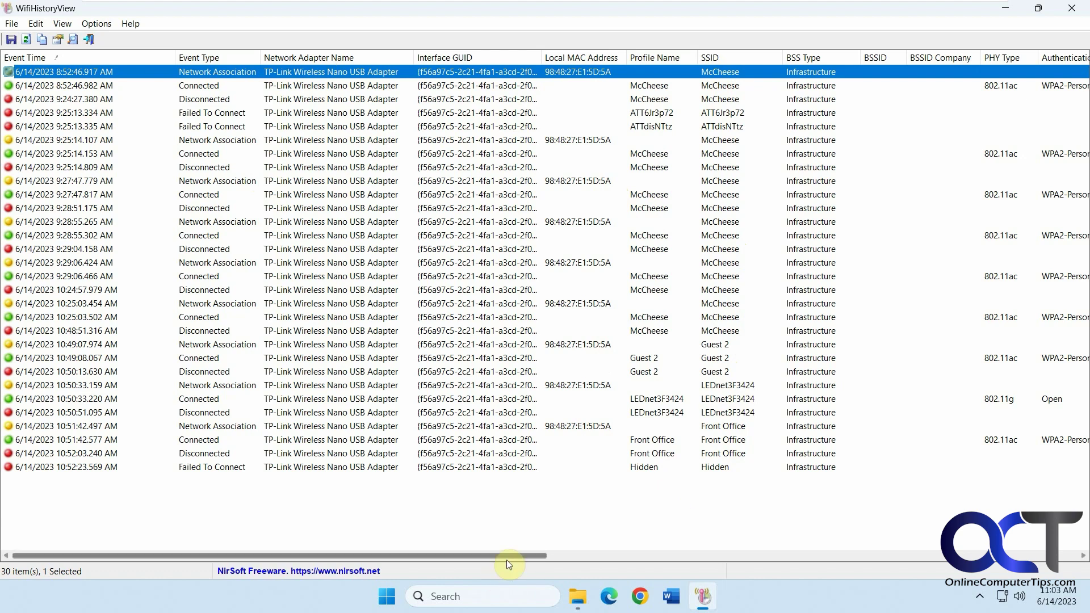
{"action": "left_click_drag", "start_coordinate": [519, 554], "coordinate": [775, 546]}
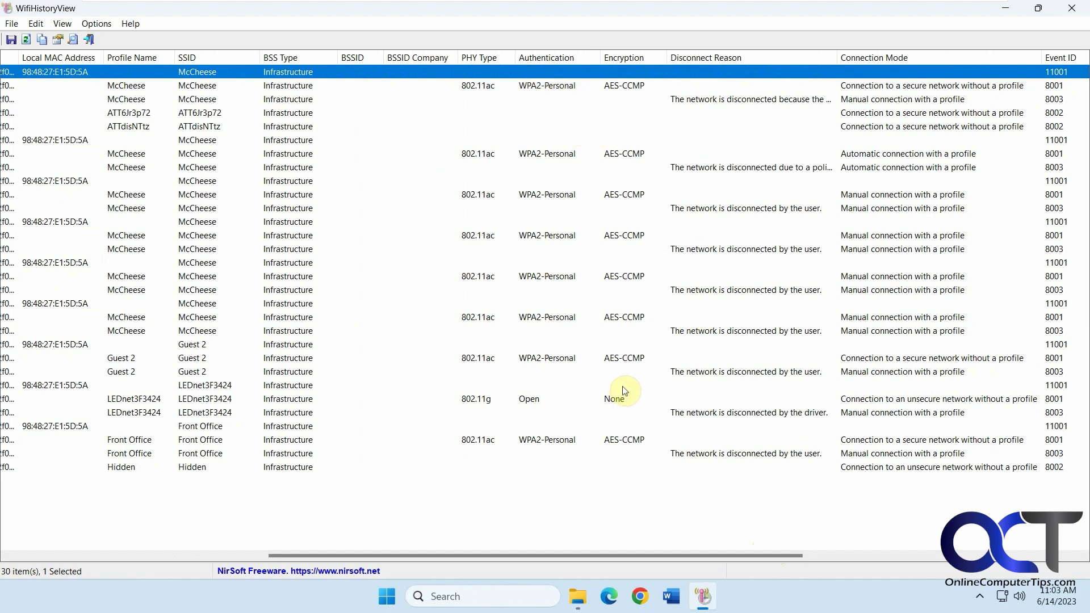
{"action": "left_click_drag", "start_coordinate": [836, 58], "coordinate": [984, 55]}
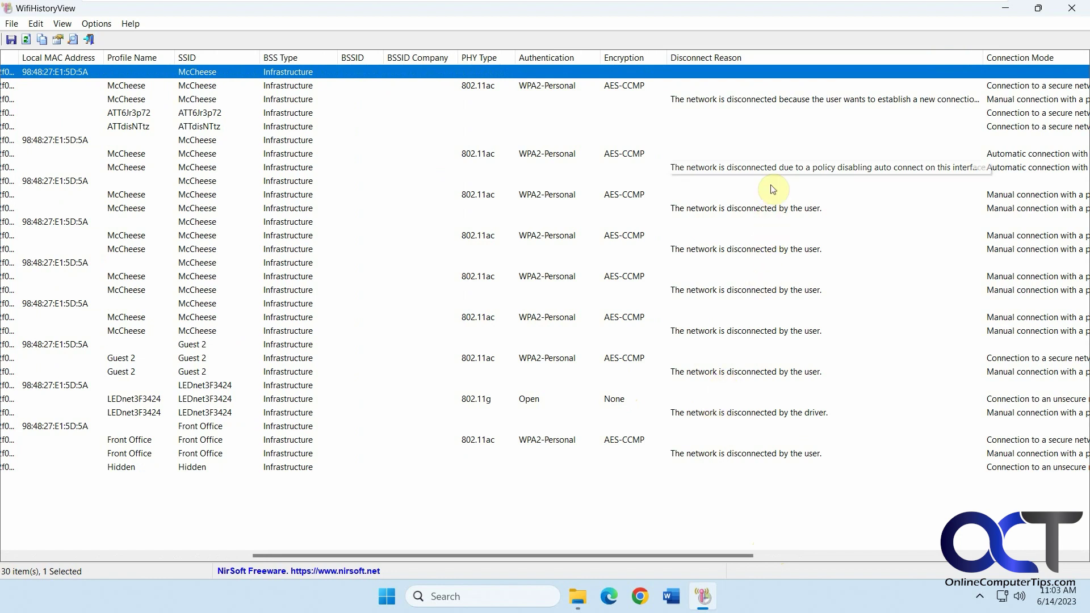
Examine the disconnect reasons of the 9:25:14.809 AM and 9:24:27.380 AM events and the remaining event columns
{"action": "left_click", "coordinate": [769, 168]}
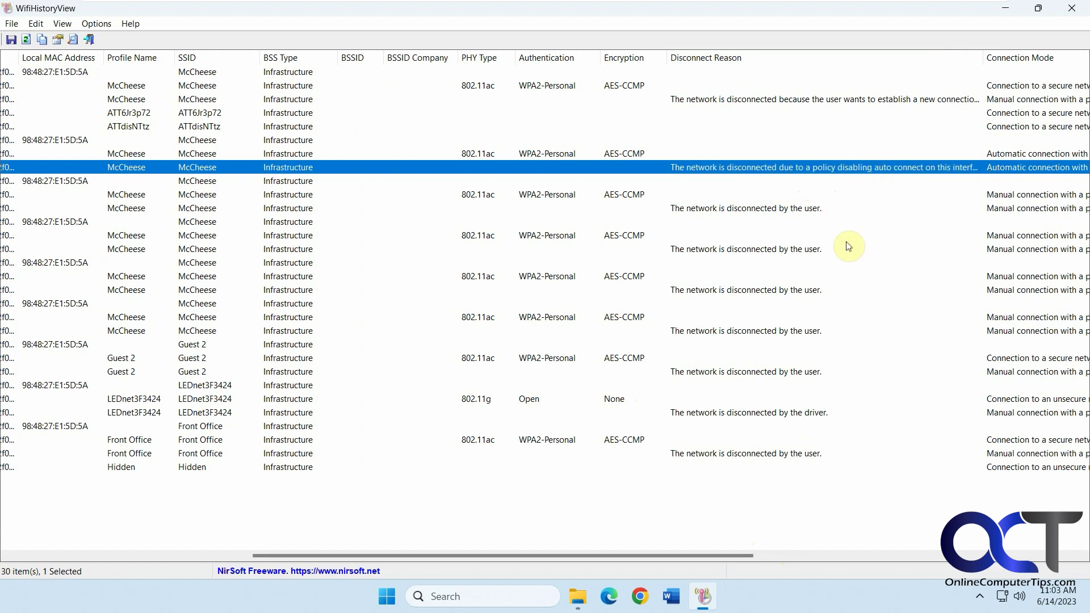
{"action": "left_click", "coordinate": [799, 103]}
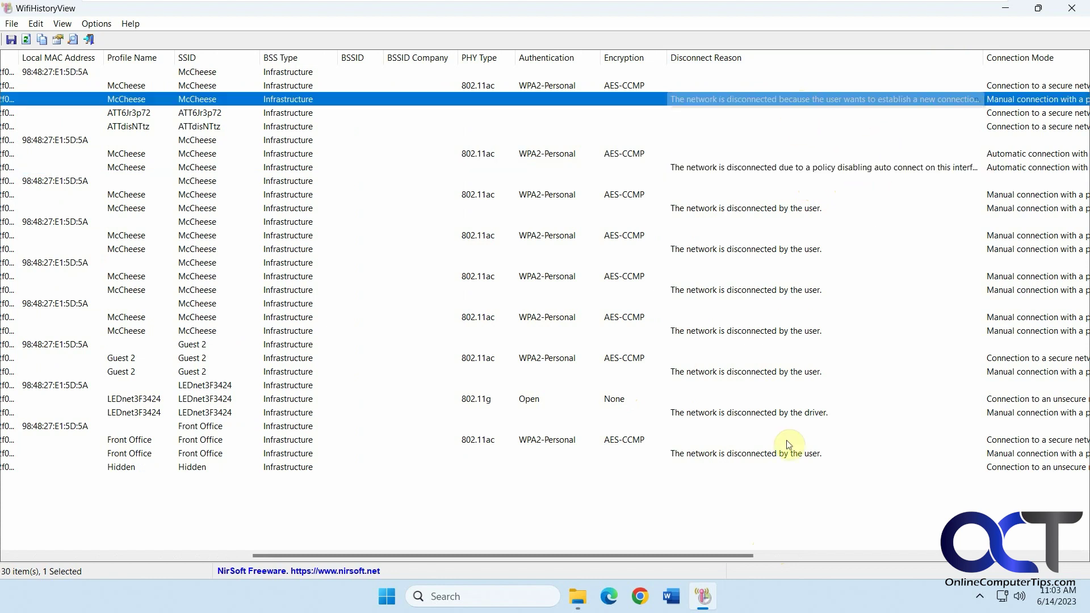
{"action": "left_click_drag", "start_coordinate": [738, 554], "coordinate": [968, 534]}
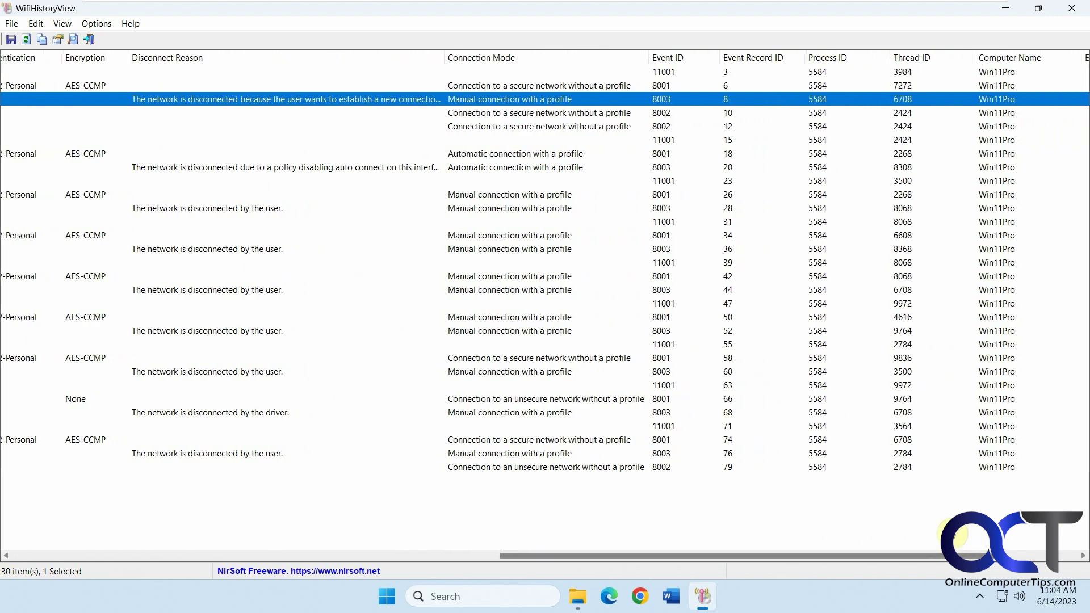
{"action": "left_click_drag", "start_coordinate": [868, 554], "coordinate": [267, 573]}
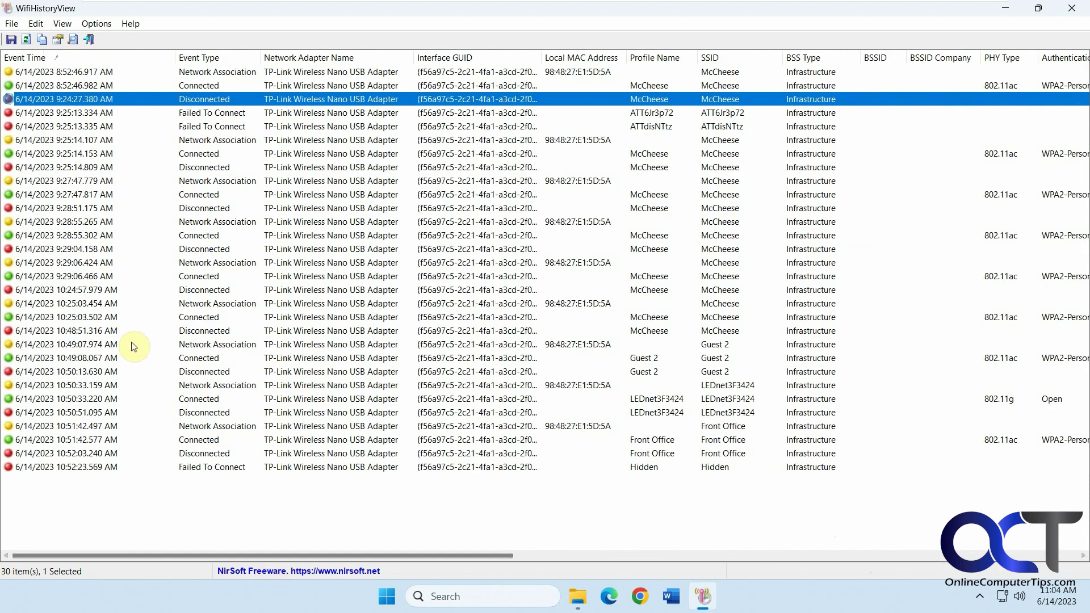
Inspect the available Load from sources in Advanced Options and close the dialog without changing anything
{"action": "left_click", "coordinate": [95, 24]}
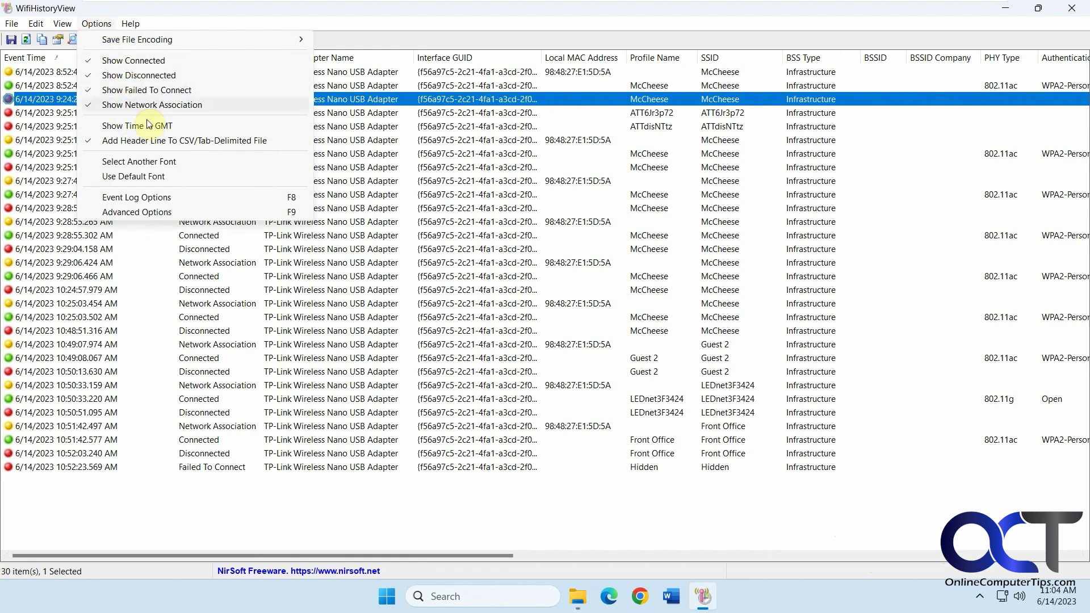
{"action": "left_click", "coordinate": [162, 212]}
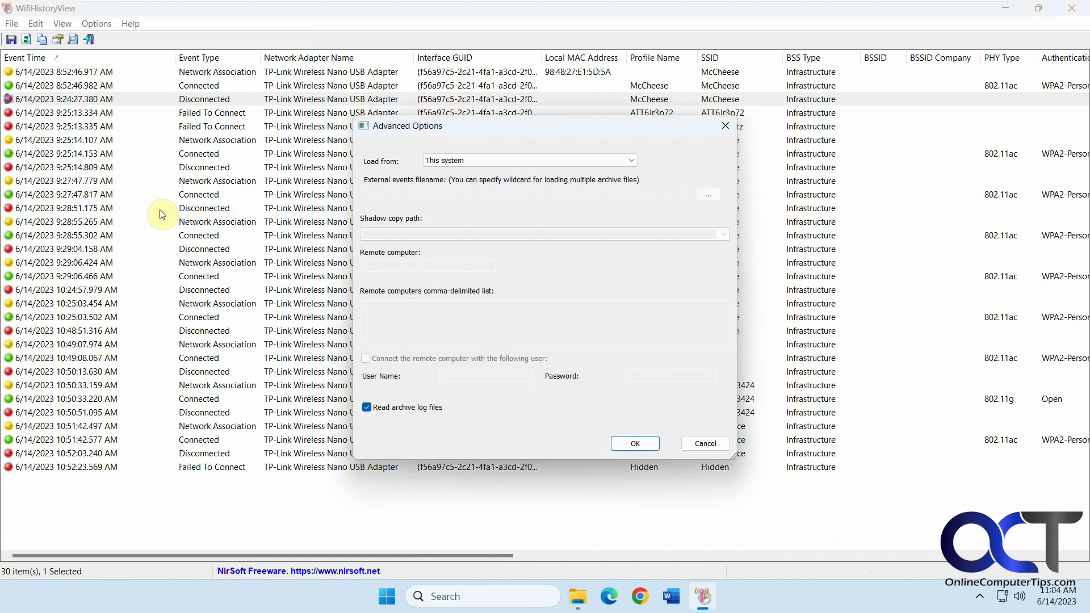
{"action": "left_click", "coordinate": [471, 160]}
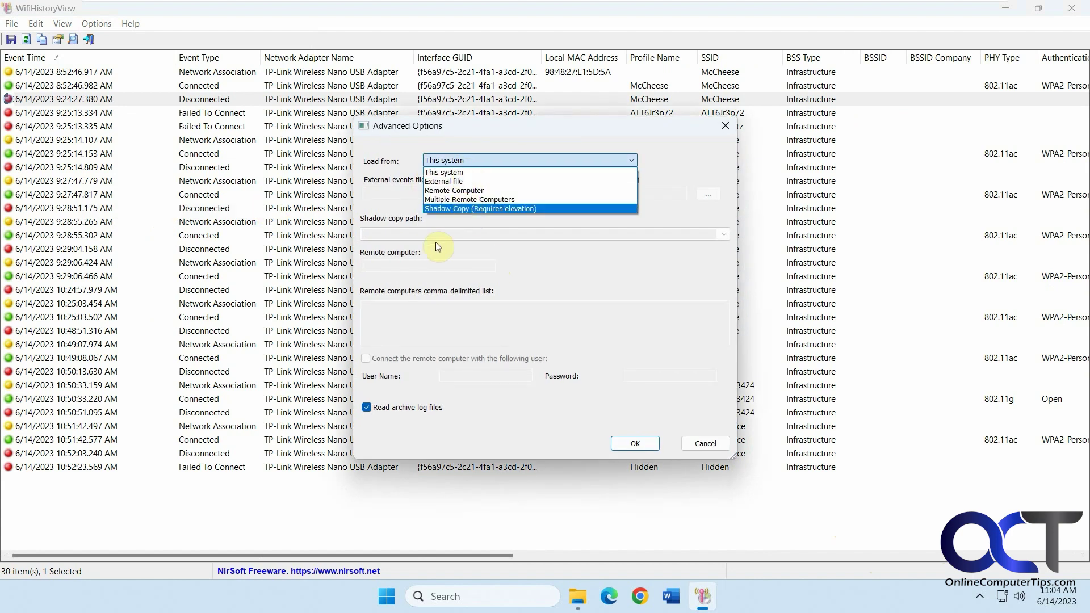
{"action": "left_click", "coordinate": [705, 446]}
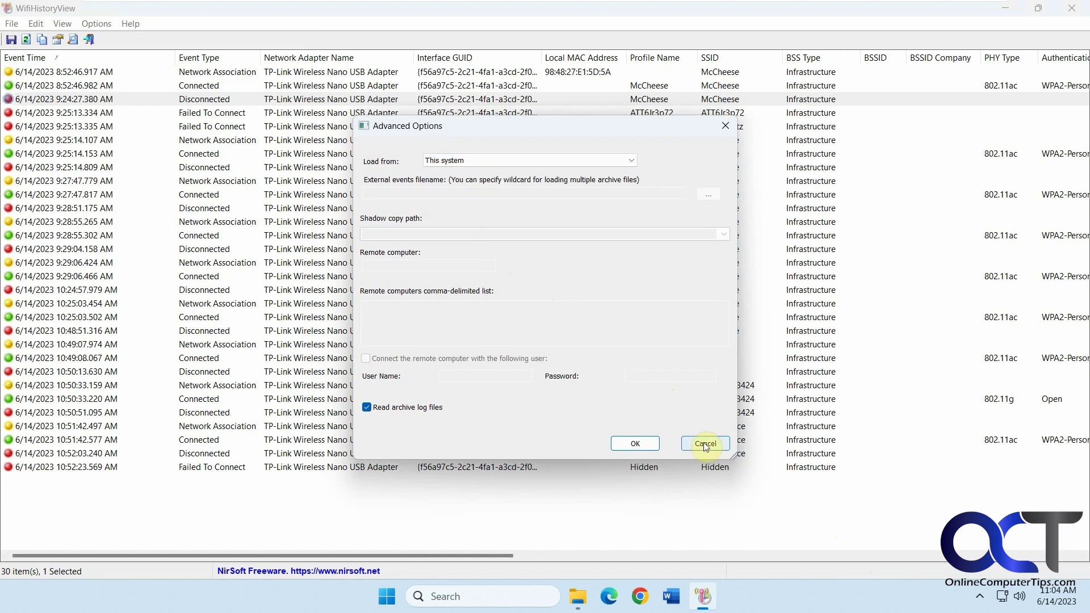
{"action": "left_click", "coordinate": [705, 446]}
Turn on grid lines for the Wi-Fi event list
{"action": "left_click", "coordinate": [98, 24]}
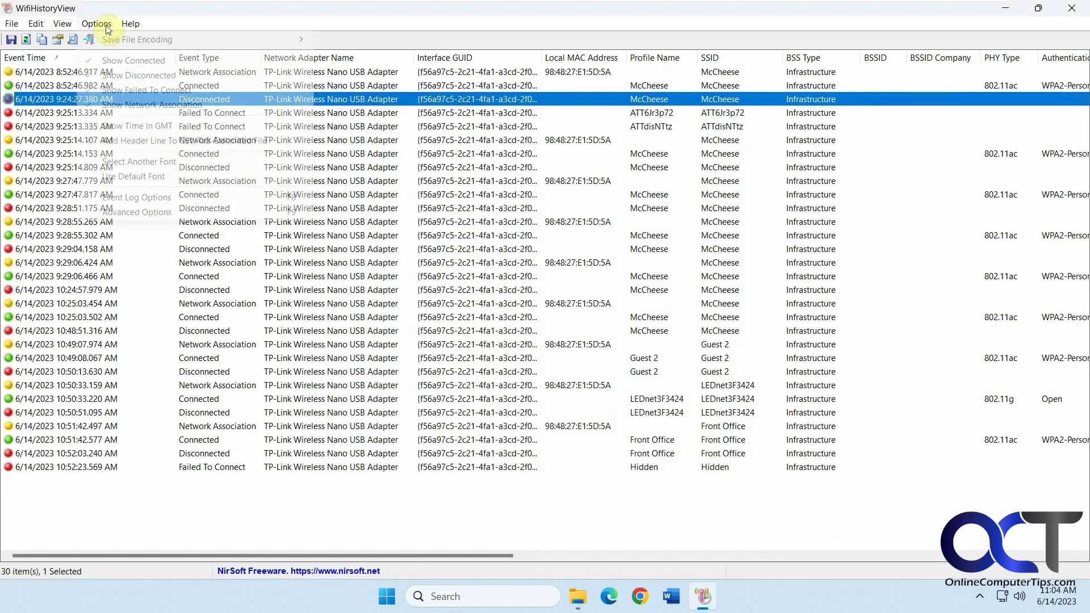
{"action": "mouse_move", "coordinate": [79, 29]}
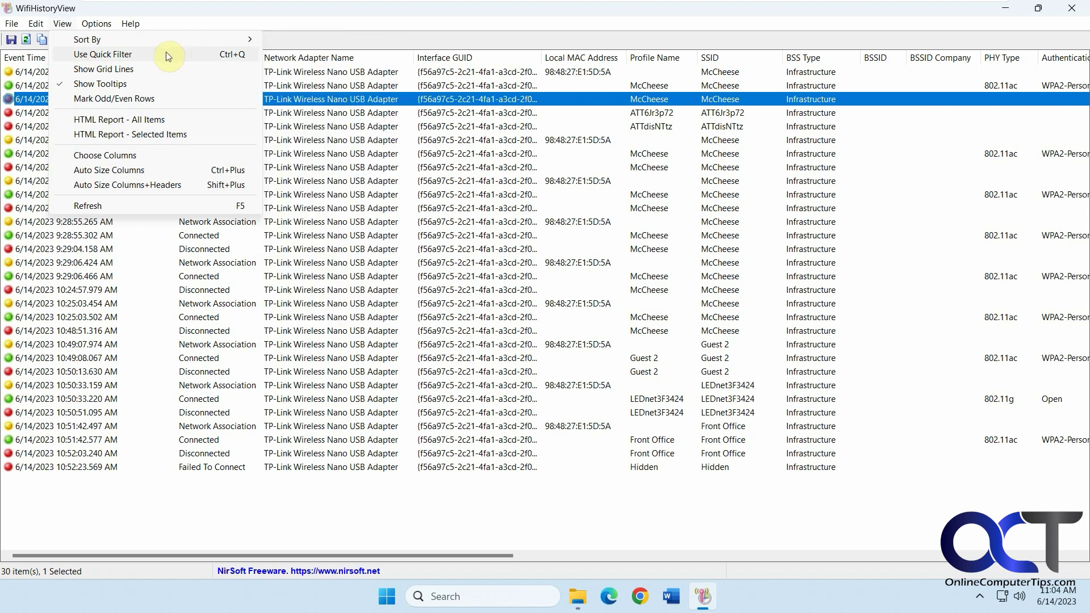
{"action": "left_click", "coordinate": [142, 70]}
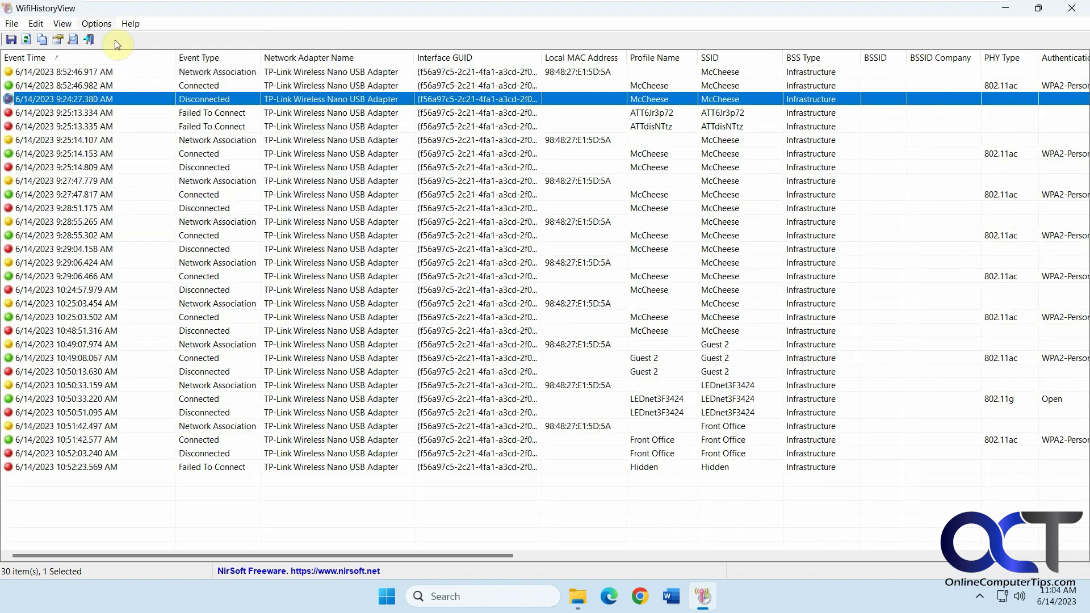
Generate an HTML report of all Wi-Fi events, look through it in the browser and close it
{"action": "left_click", "coordinate": [97, 23]}
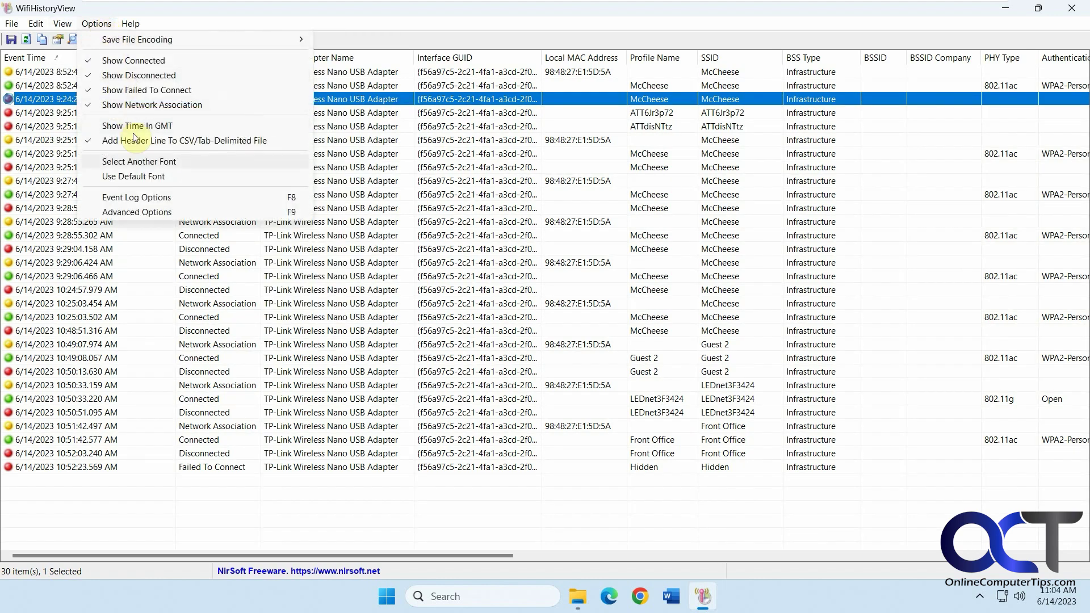
{"action": "left_click", "coordinate": [63, 24]}
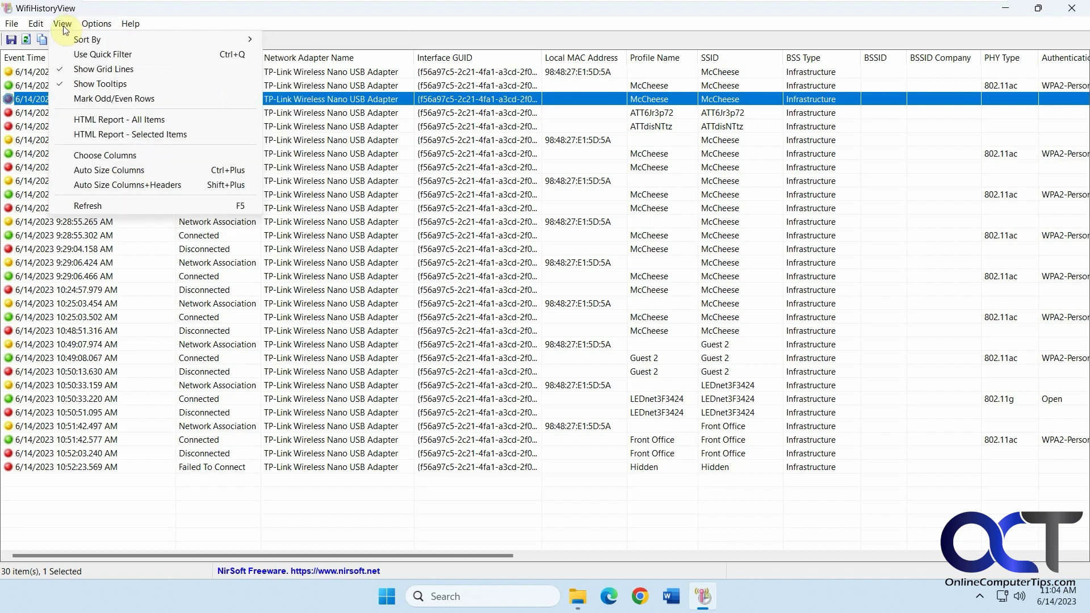
{"action": "left_click", "coordinate": [111, 121]}
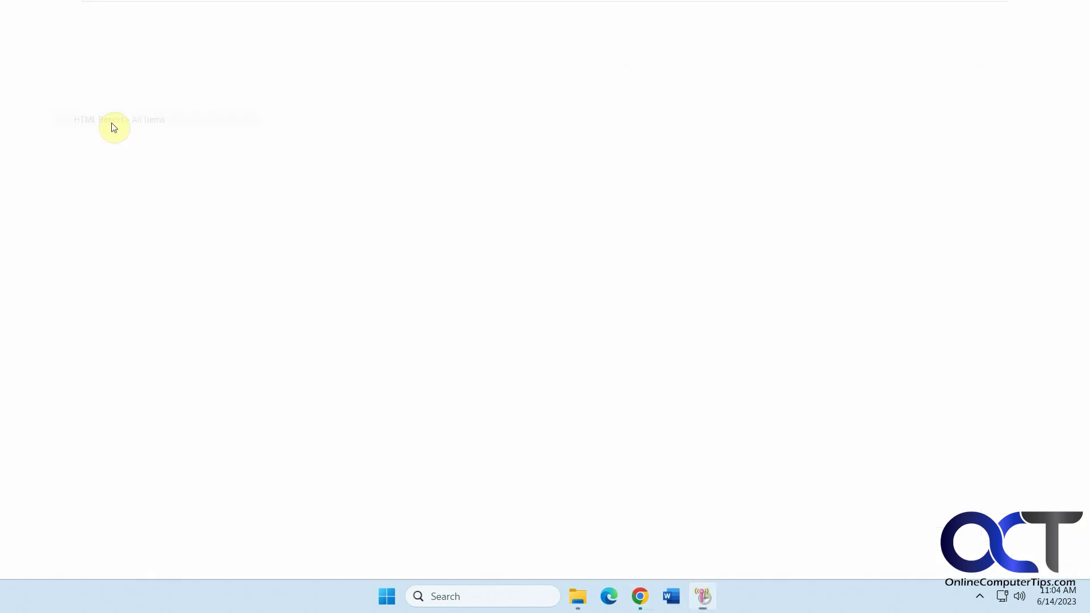
{"action": "scroll", "coordinate": [343, 269], "scroll_direction": "down", "scroll_amount": 7}
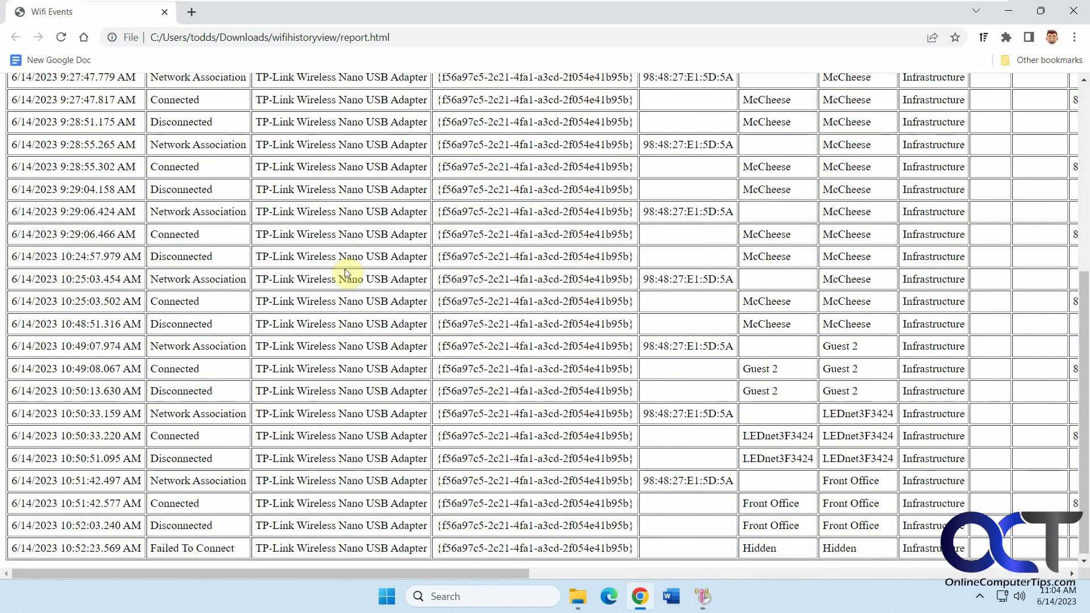
{"action": "scroll", "coordinate": [343, 269], "scroll_direction": "up", "scroll_amount": 7}
{"action": "left_click", "coordinate": [1073, 11]}
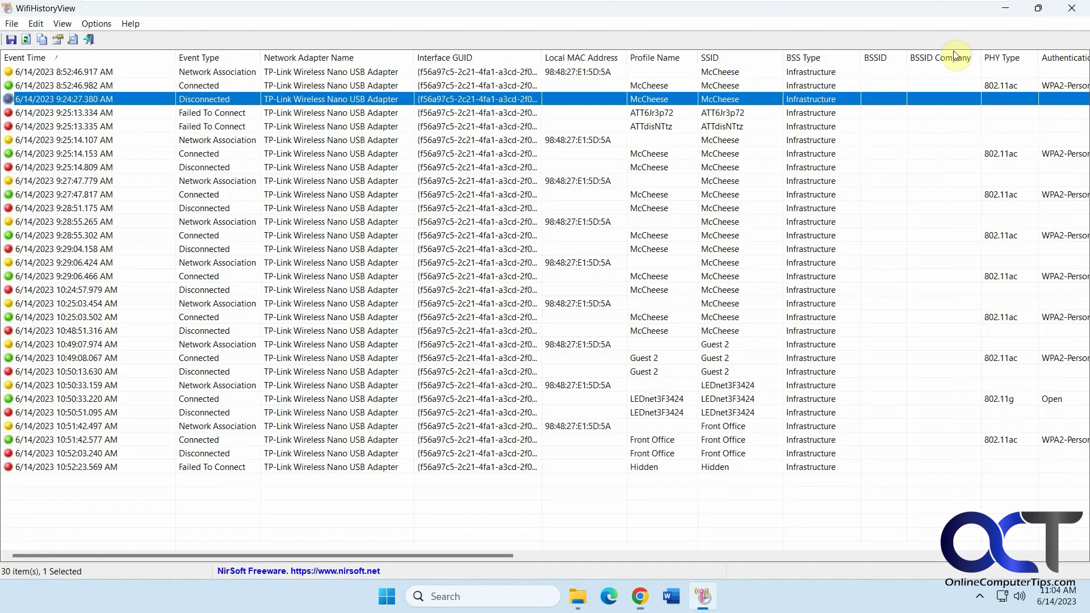
Review which columns can be shown or hidden in Column Settings and cancel without changes
{"action": "left_click", "coordinate": [61, 25]}
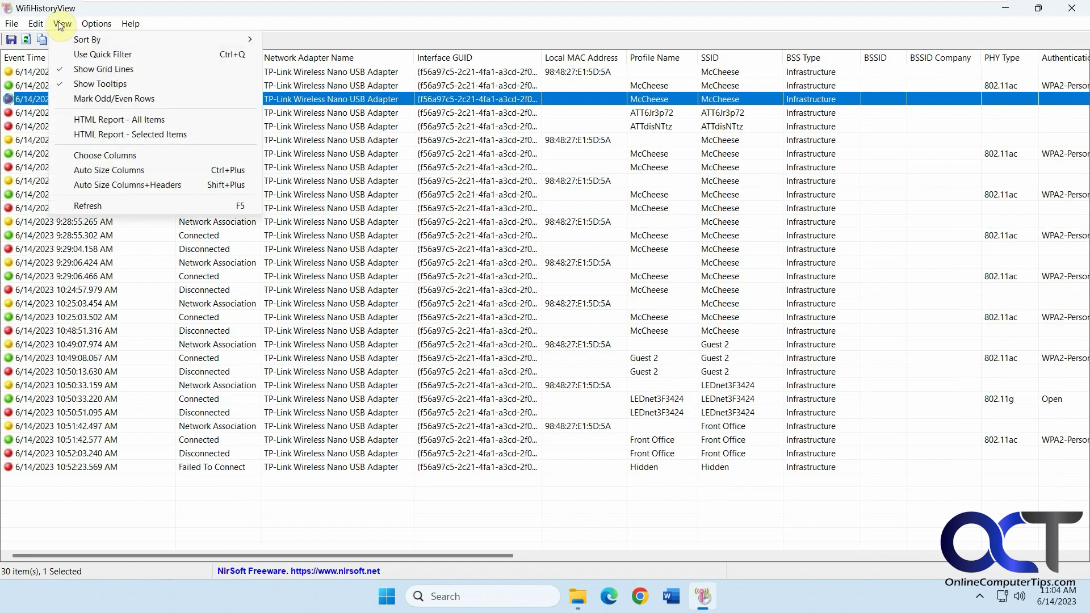
{"action": "left_click", "coordinate": [105, 155]}
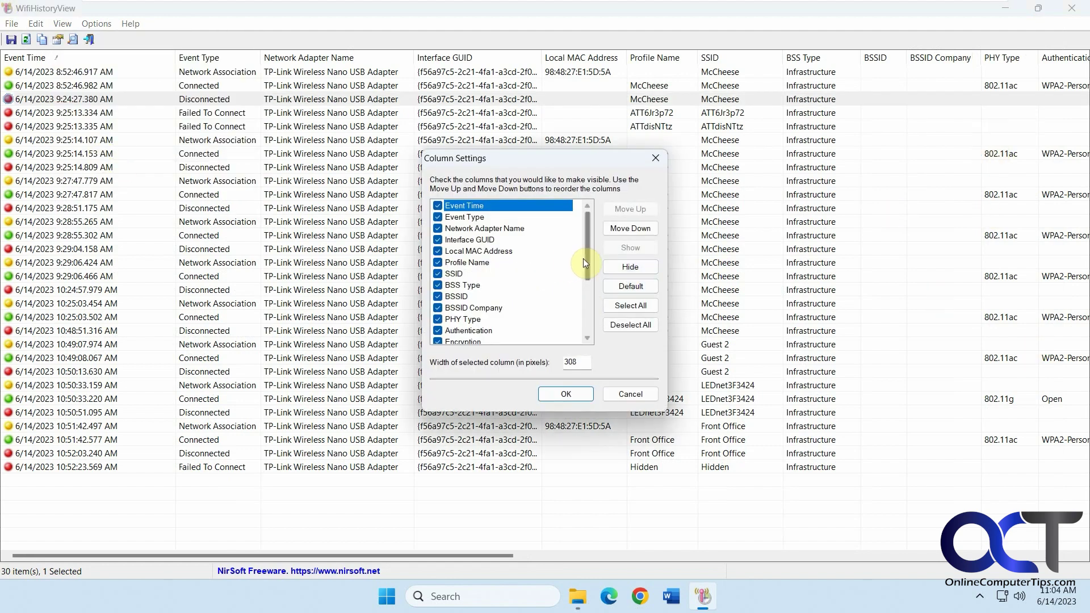
{"action": "mouse_move", "coordinate": [586, 264]}
{"action": "left_mouse_down"}
{"action": "mouse_move", "coordinate": [590, 299]}
{"action": "mouse_move", "coordinate": [585, 251]}
{"action": "left_mouse_up"}
{"action": "left_click", "coordinate": [630, 394]}
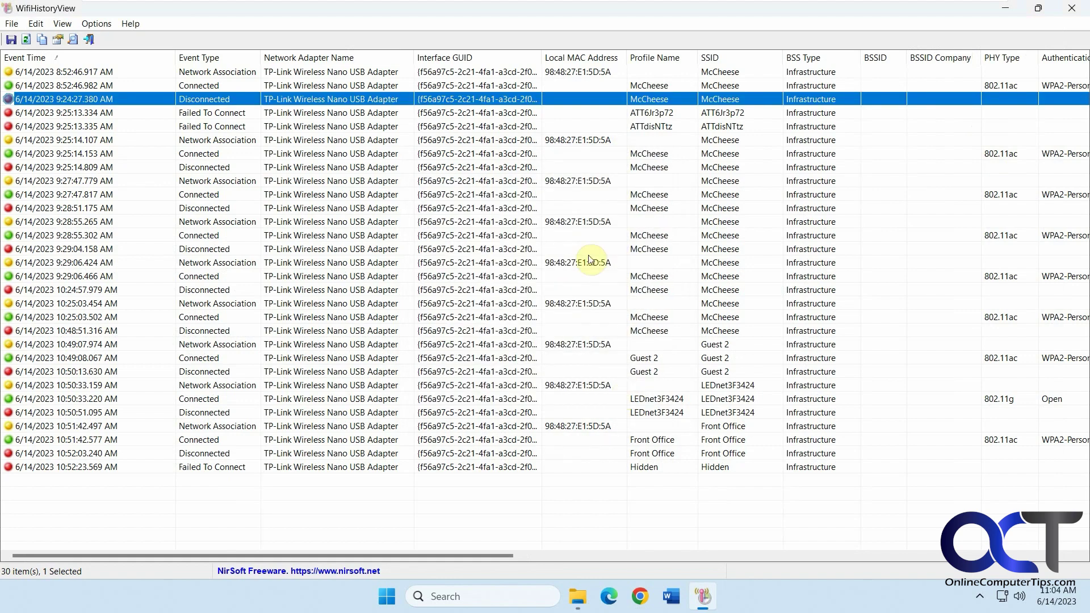
View the full properties of the selected 9:24:27.380 AM Disconnected event and close them
{"action": "left_click", "coordinate": [62, 26]}
{"action": "mouse_move", "coordinate": [34, 27]}
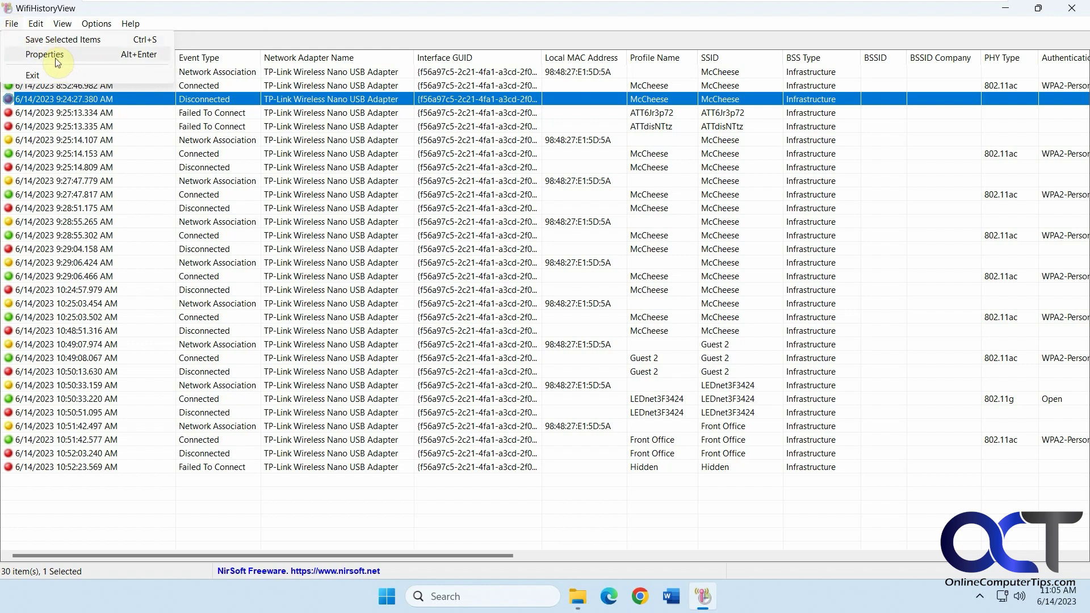
{"action": "left_click", "coordinate": [56, 59]}
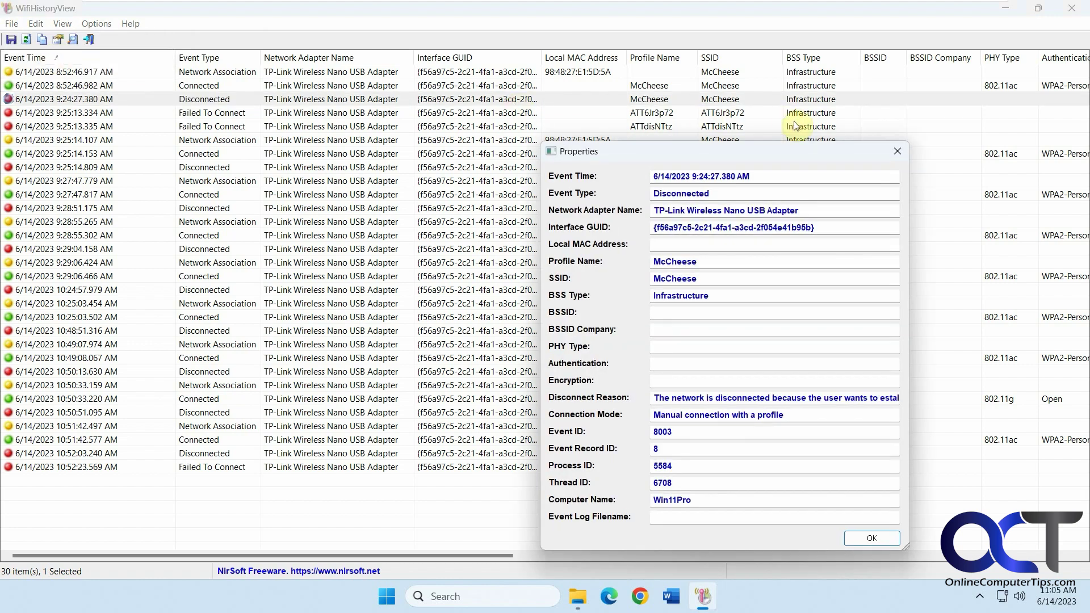
{"action": "left_click", "coordinate": [897, 153]}
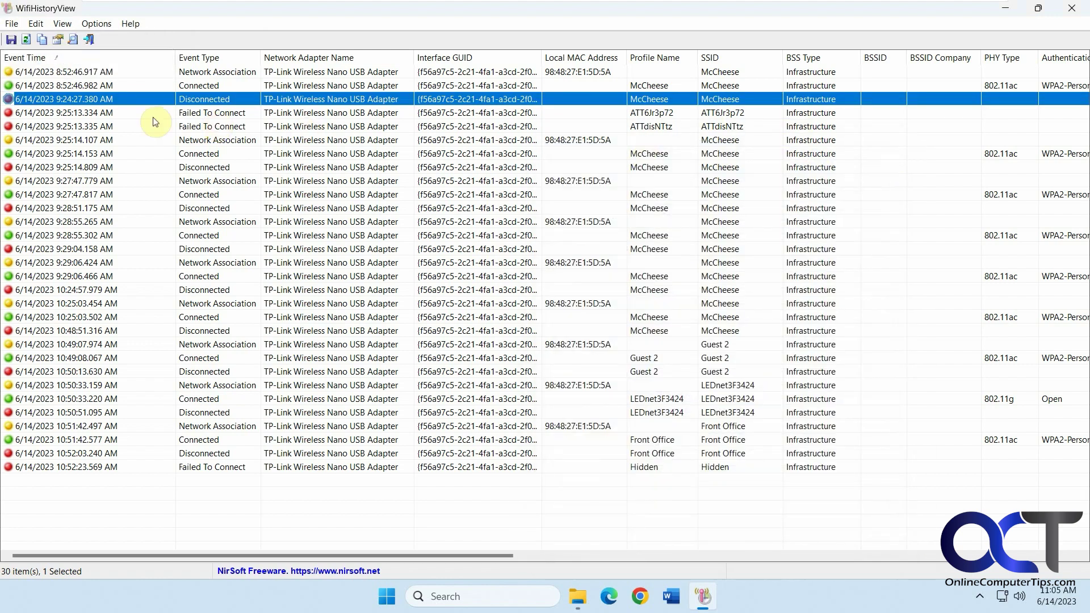
Save the 8:52:46.982 AM Connected event as a text file named test in the wifihistoryview folder
{"action": "right_click", "coordinate": [88, 89]}
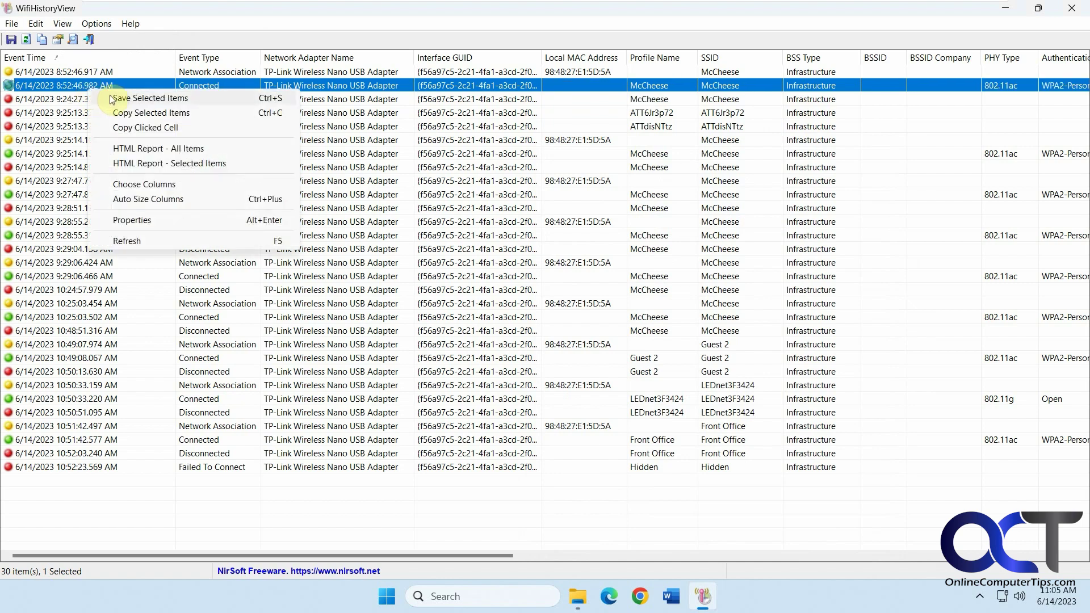
{"action": "left_click", "coordinate": [114, 99]}
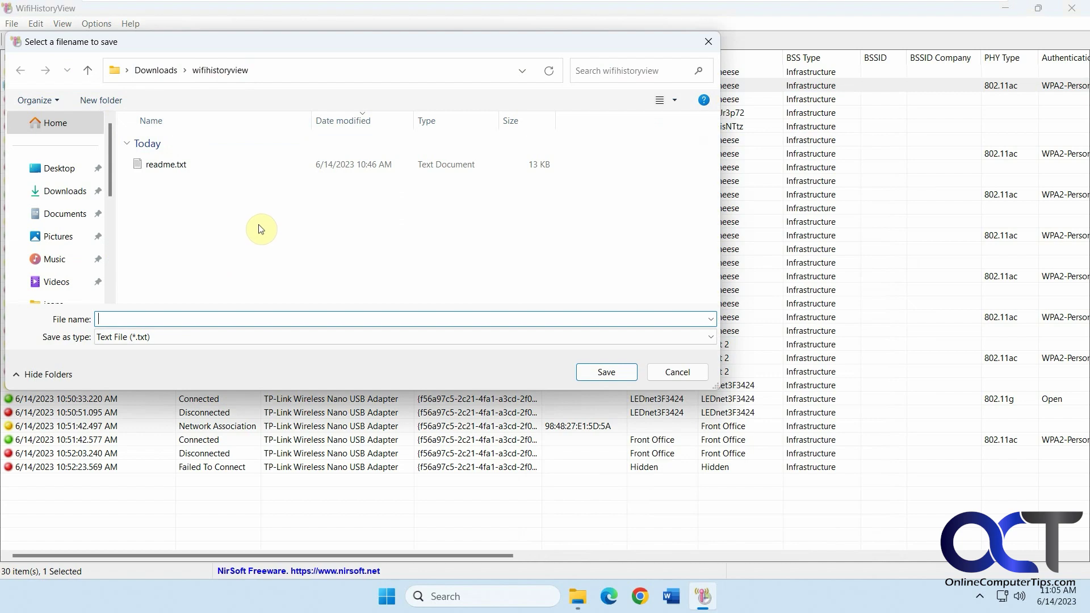
{"action": "type", "text": "test"}
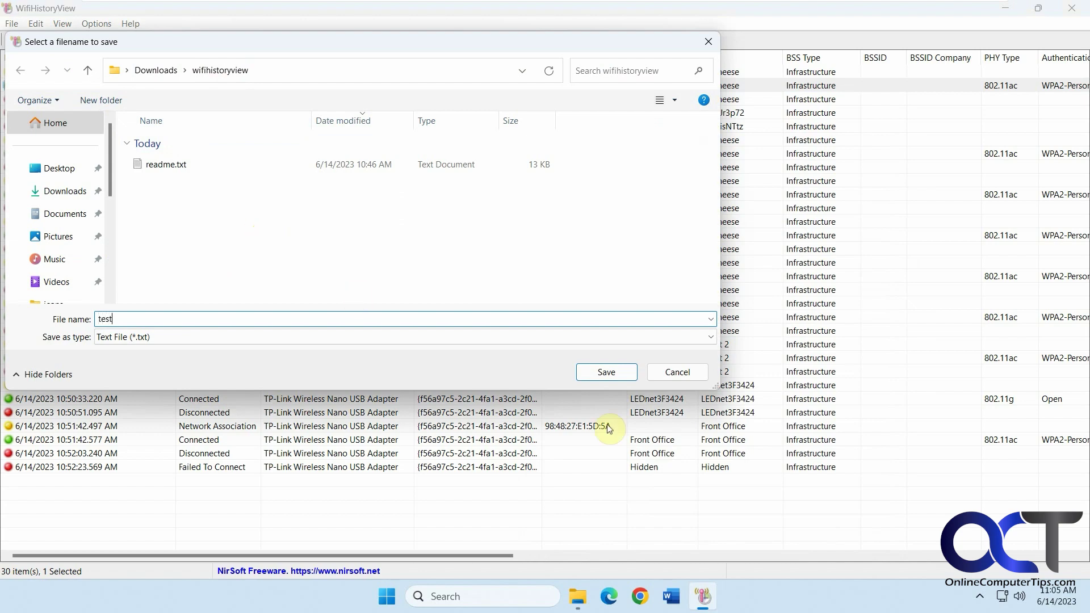
{"action": "left_click", "coordinate": [606, 372]}
Open the saved test.txt from File Explorer, read through the event details, and close both the file and the folder
{"action": "left_click", "coordinate": [577, 596]}
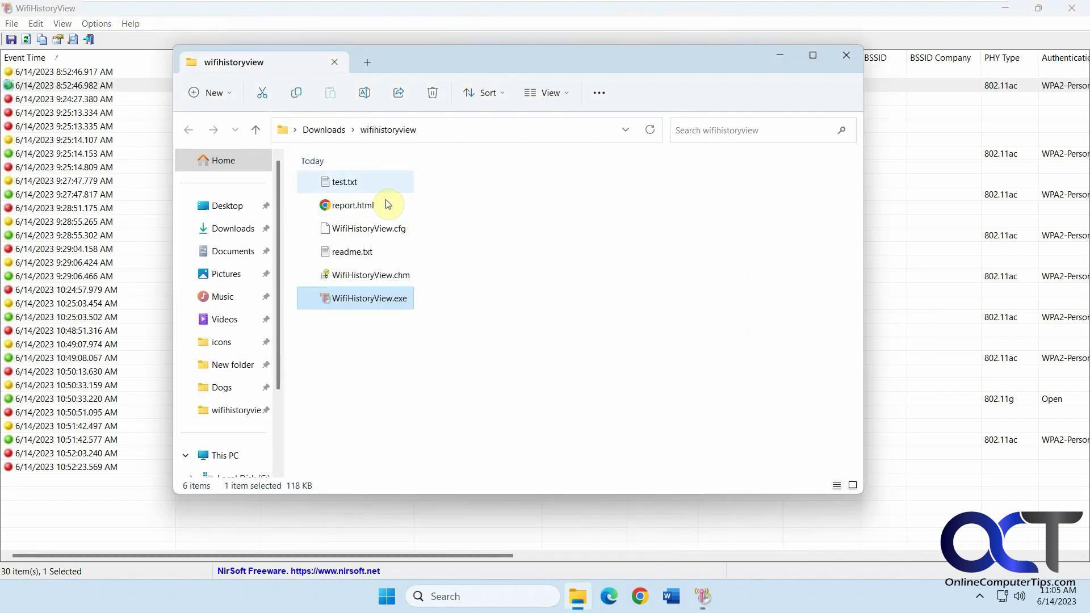
{"action": "double_click", "coordinate": [348, 182]}
{"action": "scroll", "coordinate": [617, 288], "scroll_direction": "down", "scroll_amount": 1}
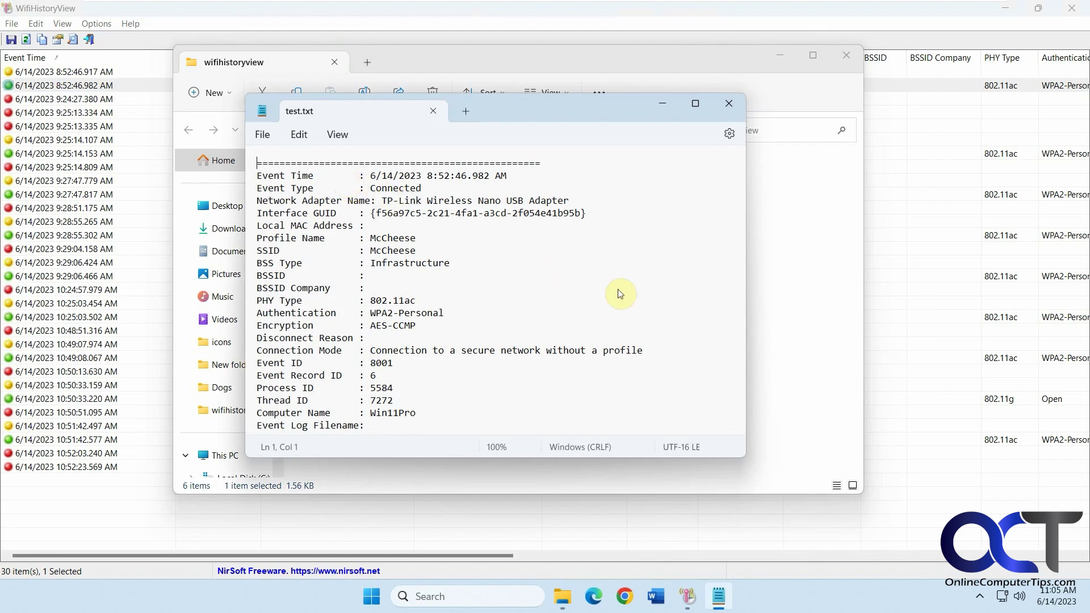
{"action": "scroll", "coordinate": [618, 288], "scroll_direction": "up", "scroll_amount": 1}
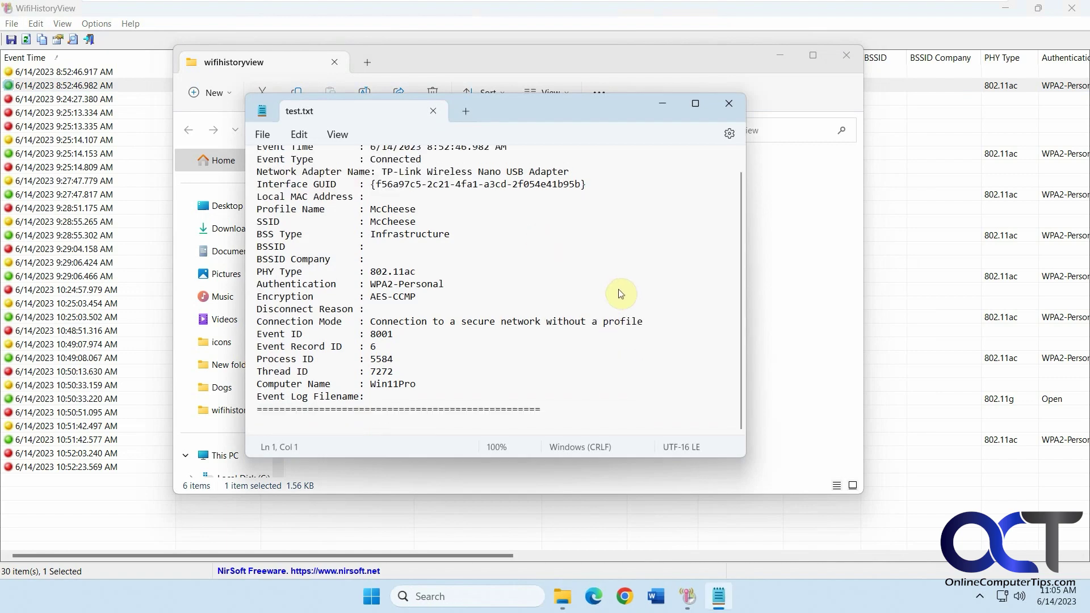
{"action": "left_click", "coordinate": [728, 103]}
{"action": "left_click", "coordinate": [847, 55]}
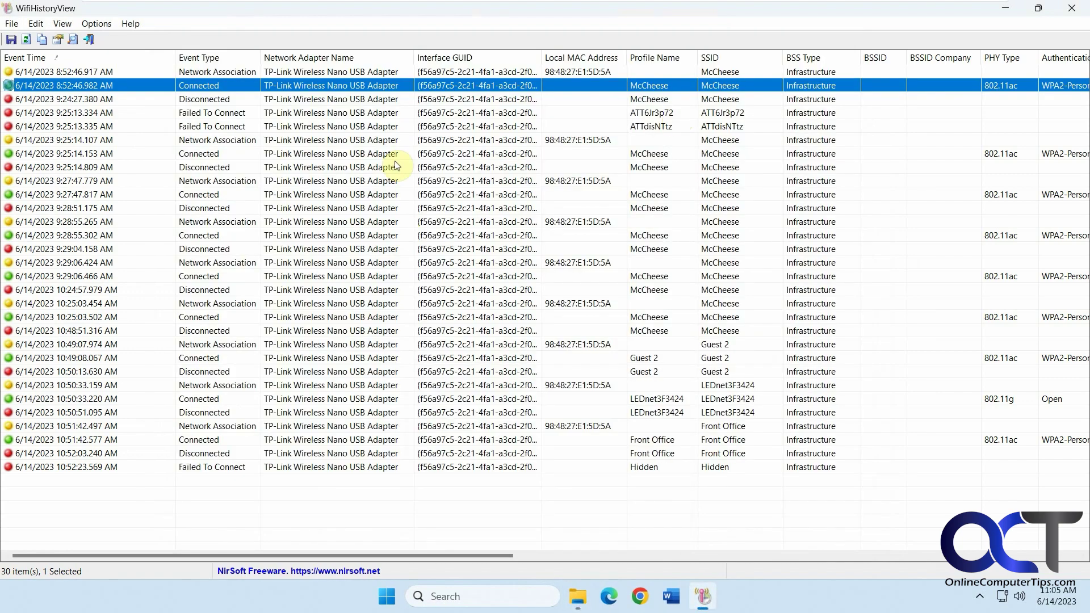